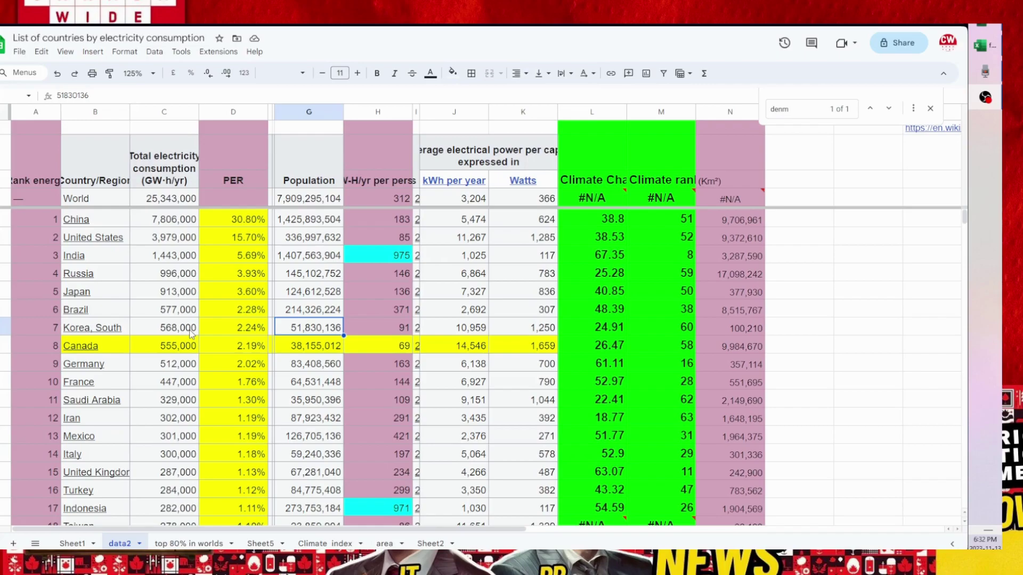
# Step: Select the PER values from China through Taiwan to examine their combined share of world electricity consumption
pyautogui.click(728, 241)
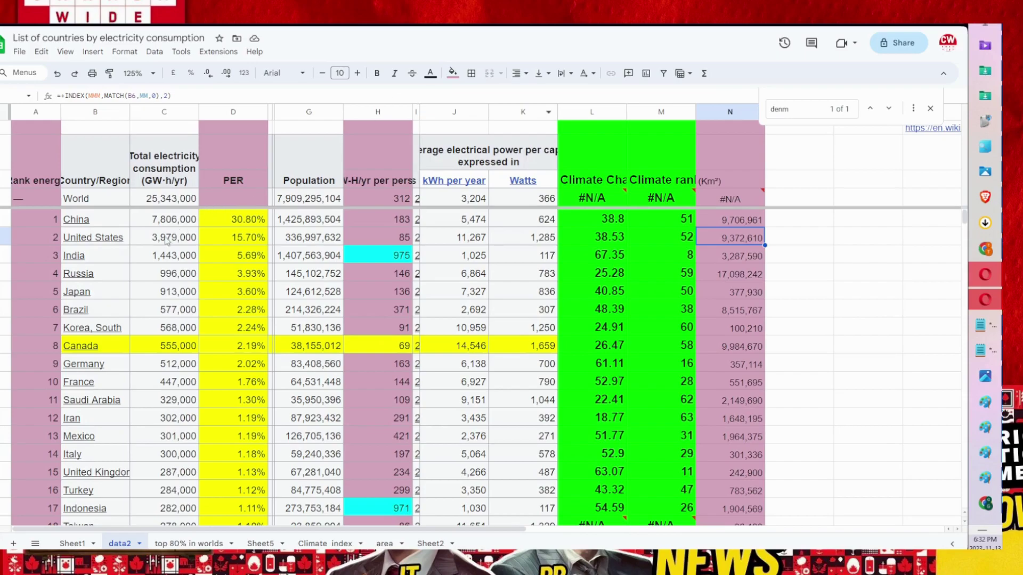
pyautogui.click(206, 241)
pyautogui.click(233, 221)
pyautogui.moveTo(233, 222); pyautogui.dragTo(251, 388)
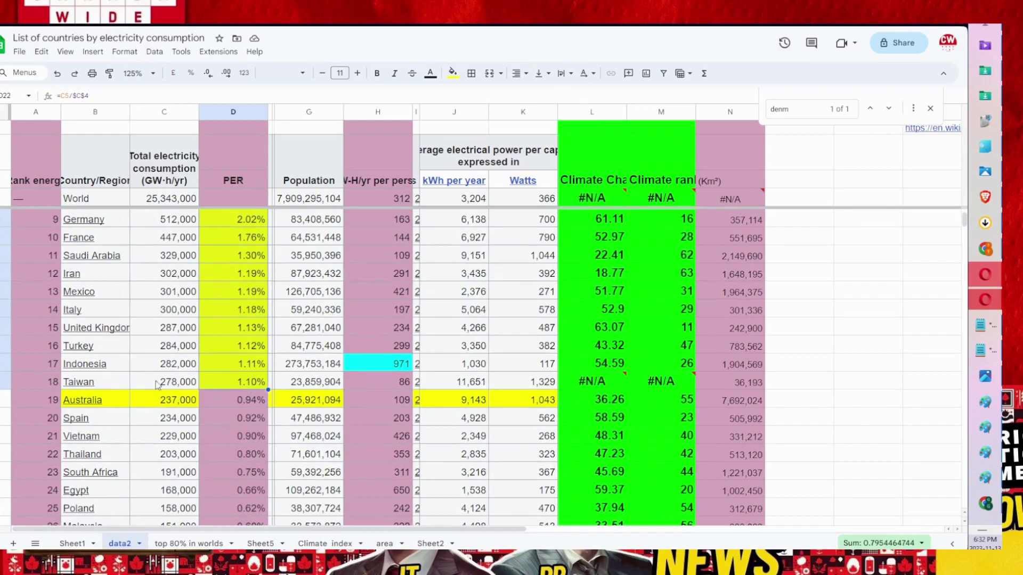
pyautogui.click(94, 389)
pyautogui.scroll(2, 128, 364)
pyautogui.scroll(1, 128, 364)
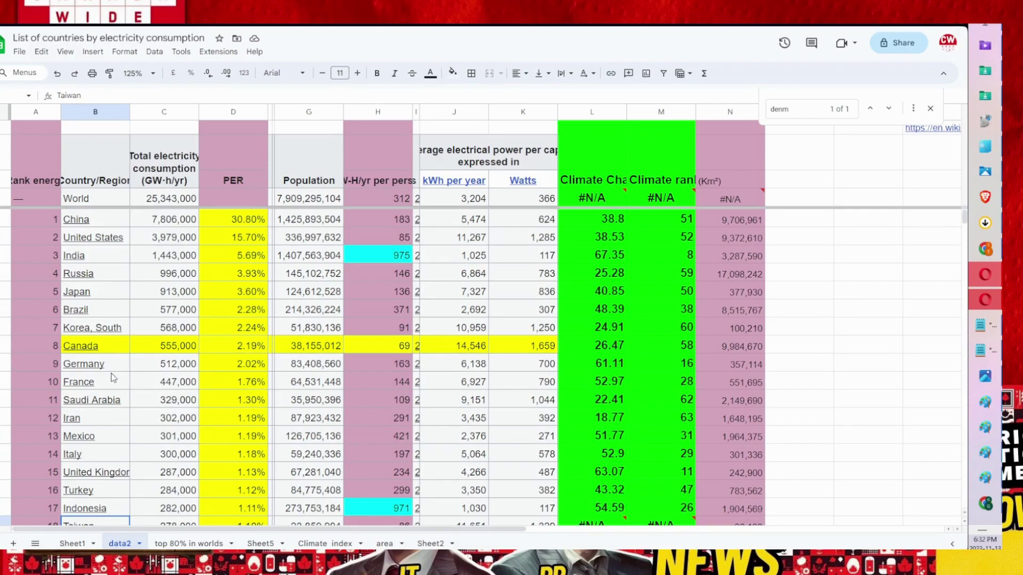
# Step: Compare Canada's rank and PER value with Denmark's total electricity consumption and PER value
pyautogui.click(247, 349)
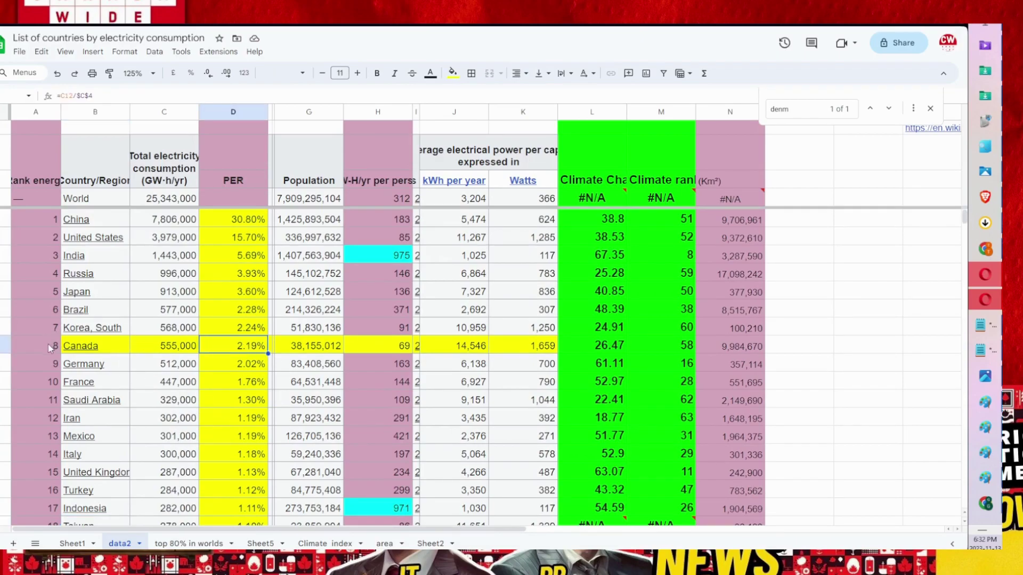
pyautogui.click(51, 347)
pyautogui.click(244, 349)
pyautogui.scroll(-11, 257, 369)
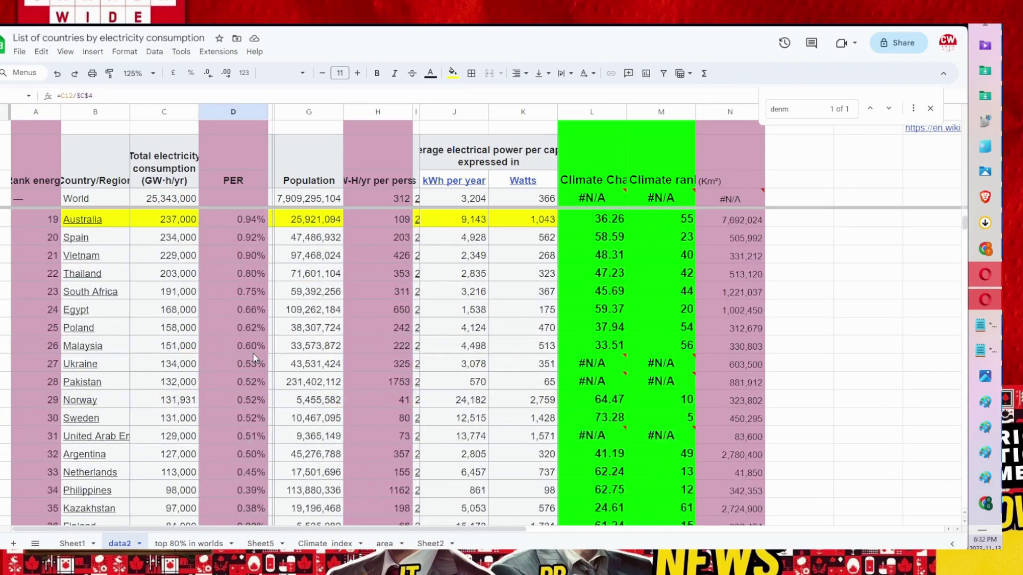
pyautogui.scroll(-6, 252, 348)
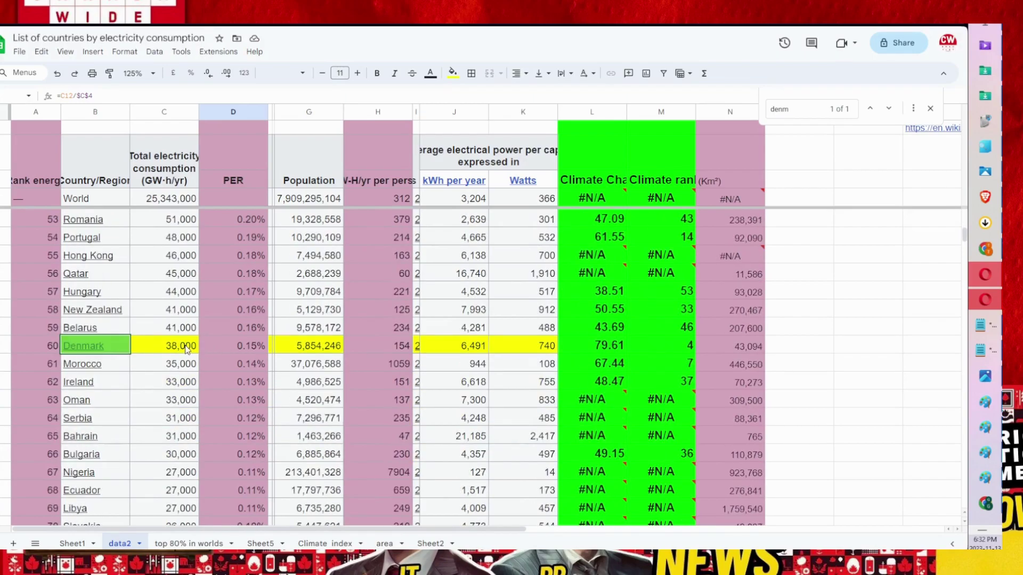
pyautogui.click(187, 349)
pyautogui.click(250, 343)
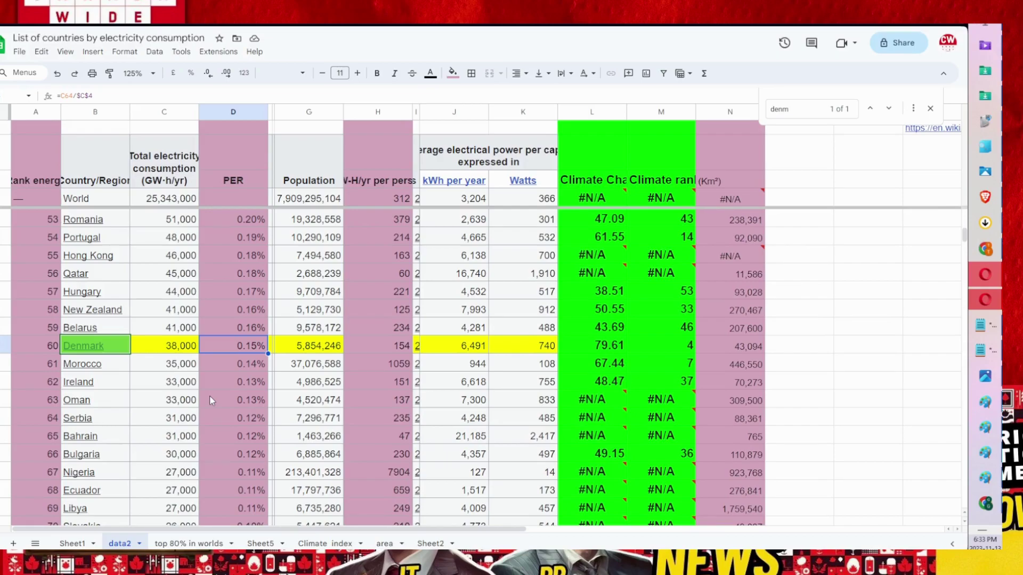
# Step: Select the entire rows of the top 18 electricity consumers, from Taiwan up to China
pyautogui.scroll(15, 213, 398)
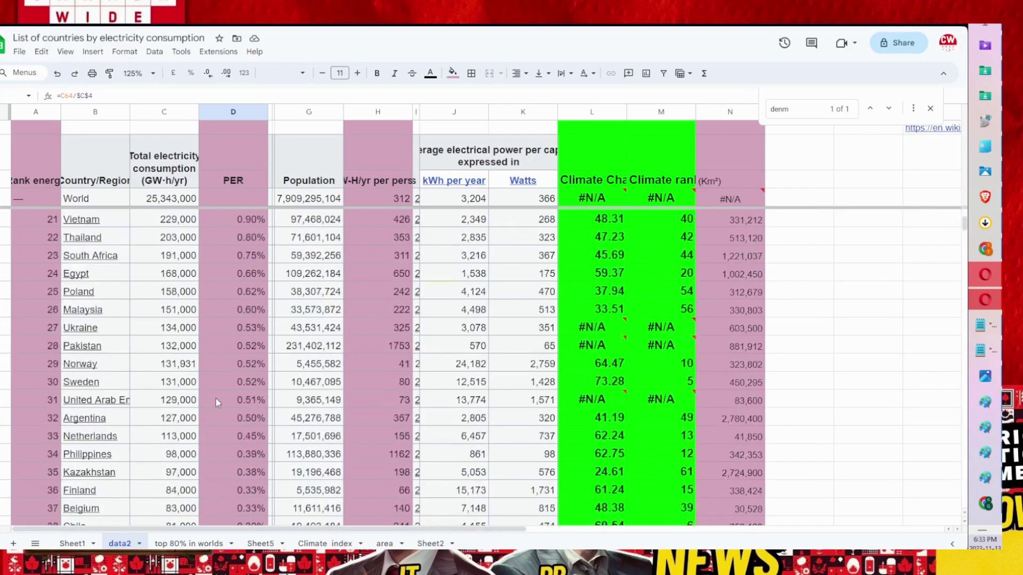
pyautogui.scroll(1, 229, 368)
pyautogui.scroll(-3, 234, 367)
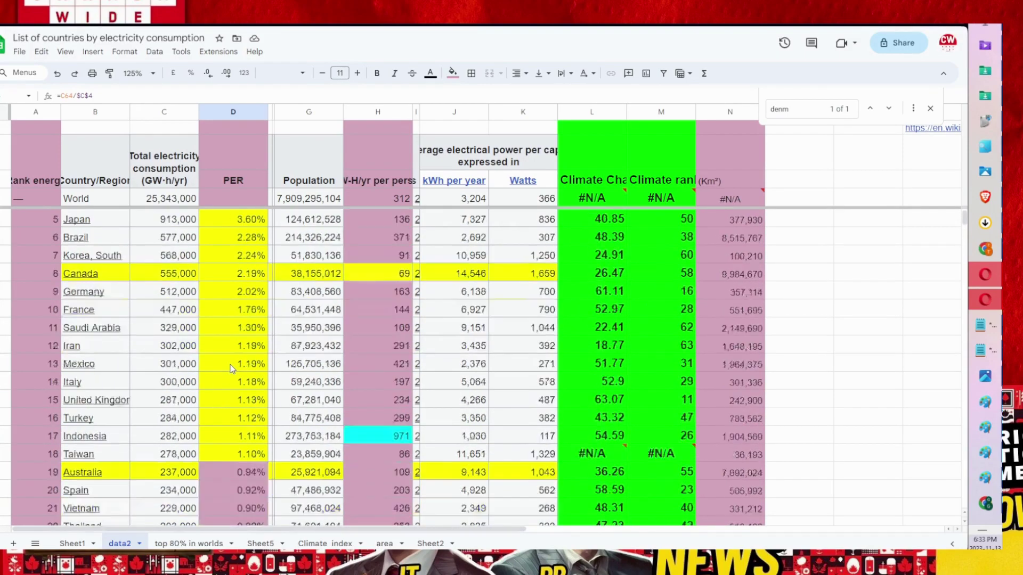
pyautogui.moveTo(5, 417); pyautogui.dragTo(176, 216)
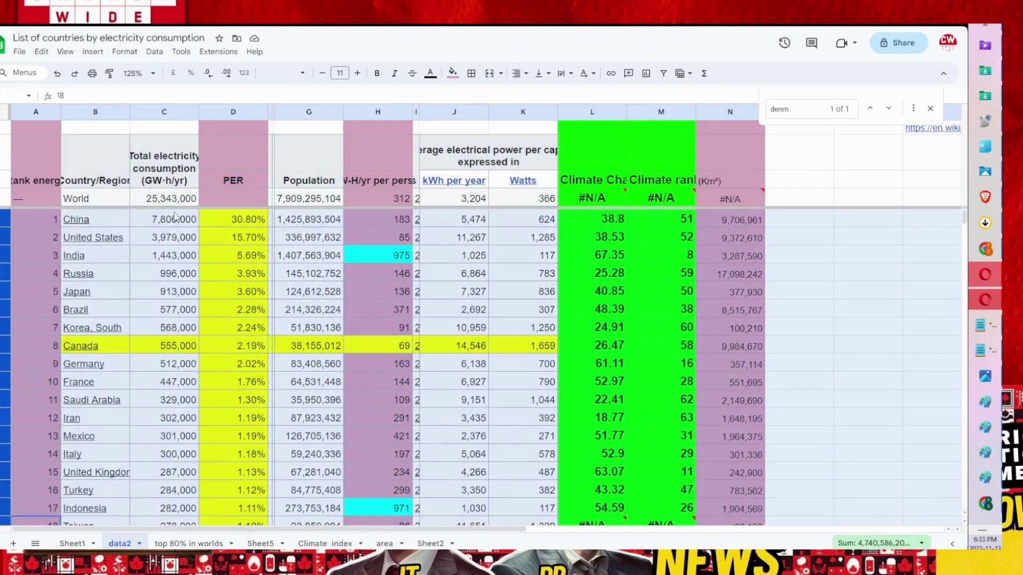
pyautogui.click(204, 219)
# Step: Review the PER values of Germany, Saudi Arabia and France and the country names ranked above them
pyautogui.click(239, 367)
pyautogui.scroll(-1, 248, 388)
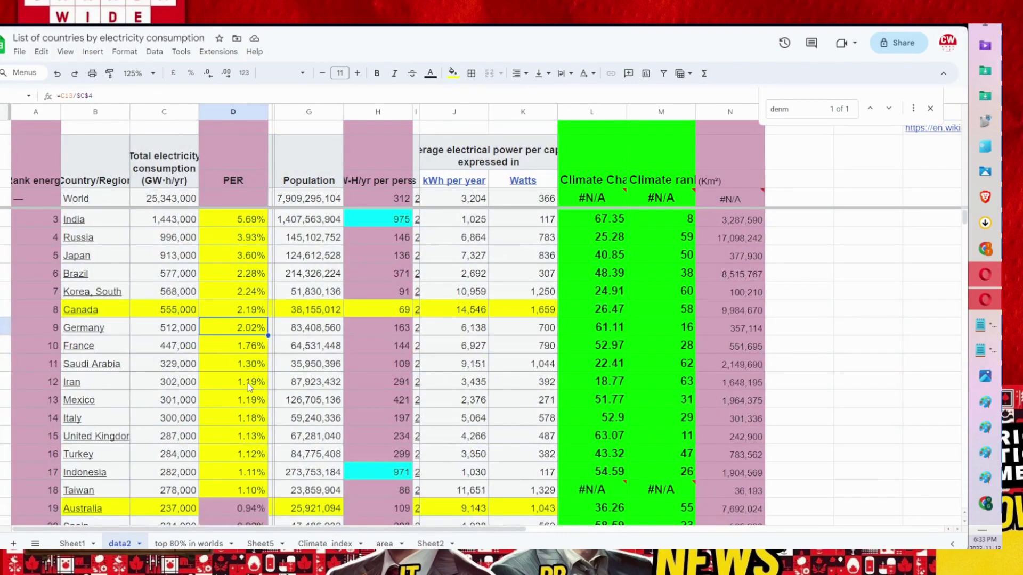
pyautogui.scroll(-1, 251, 403)
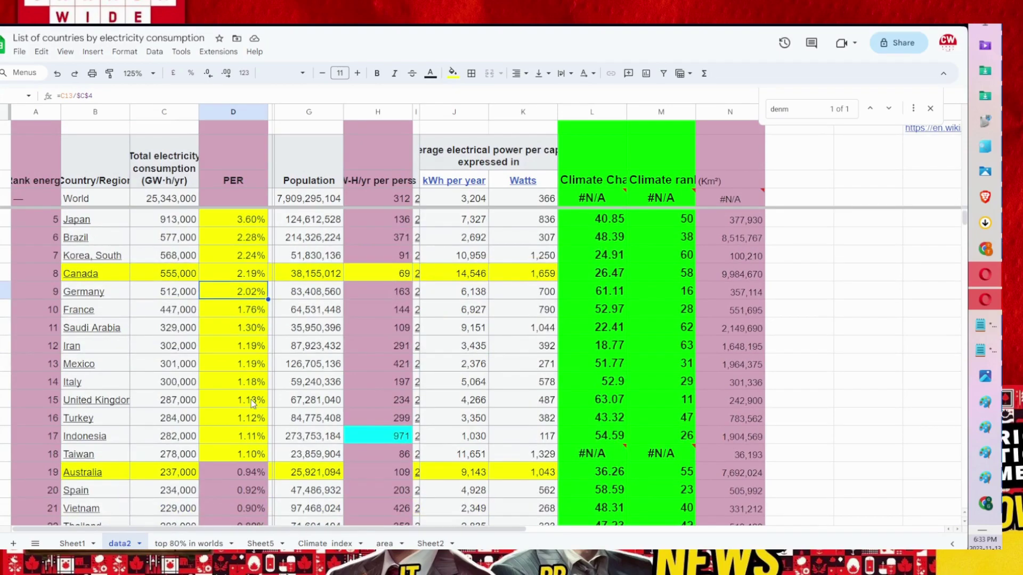
pyautogui.click(232, 329)
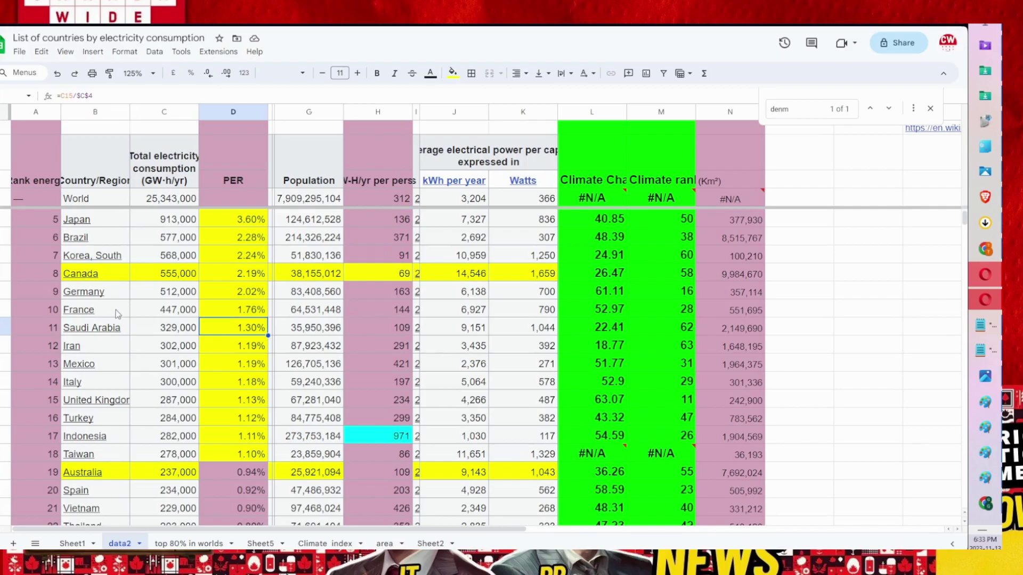
pyautogui.moveTo(116, 310); pyautogui.dragTo(114, 219)
pyautogui.click(239, 308)
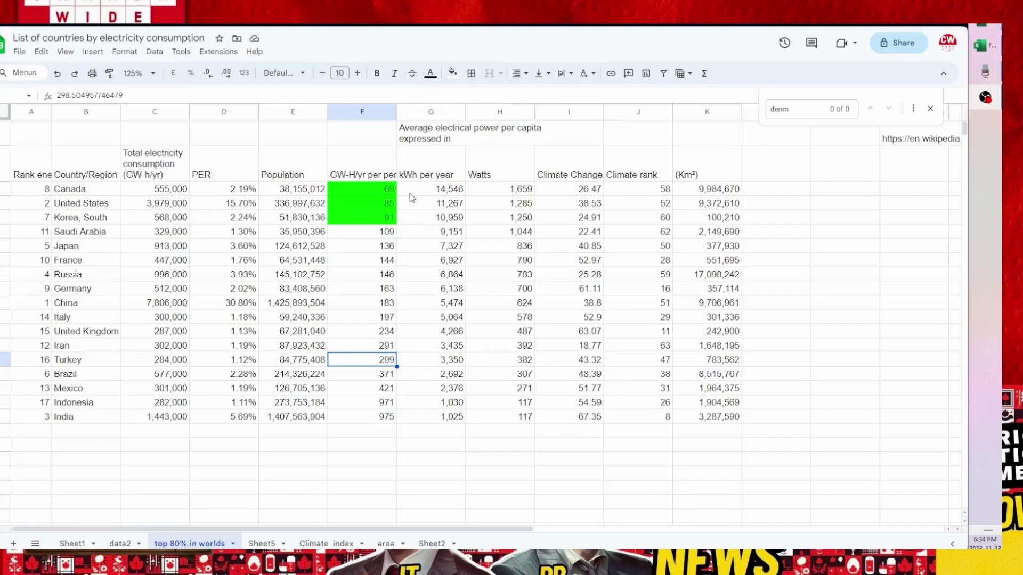
# Step: Compare the populations of Canada and the United States and the GW-H/yr per person values of the highest and lowest countries
pyautogui.click(283, 193)
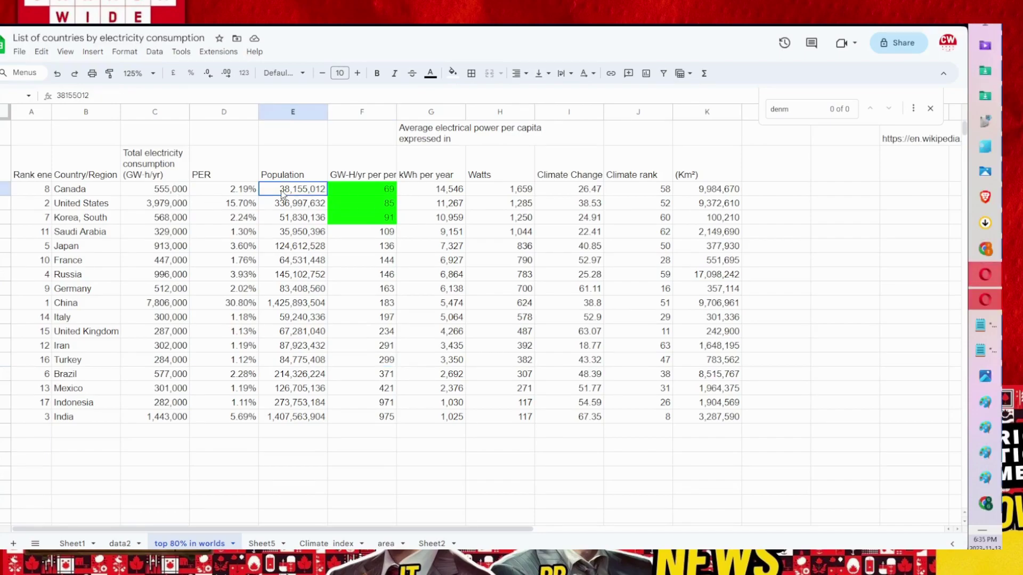
pyautogui.click(300, 208)
pyautogui.click(302, 193)
pyautogui.click(361, 190)
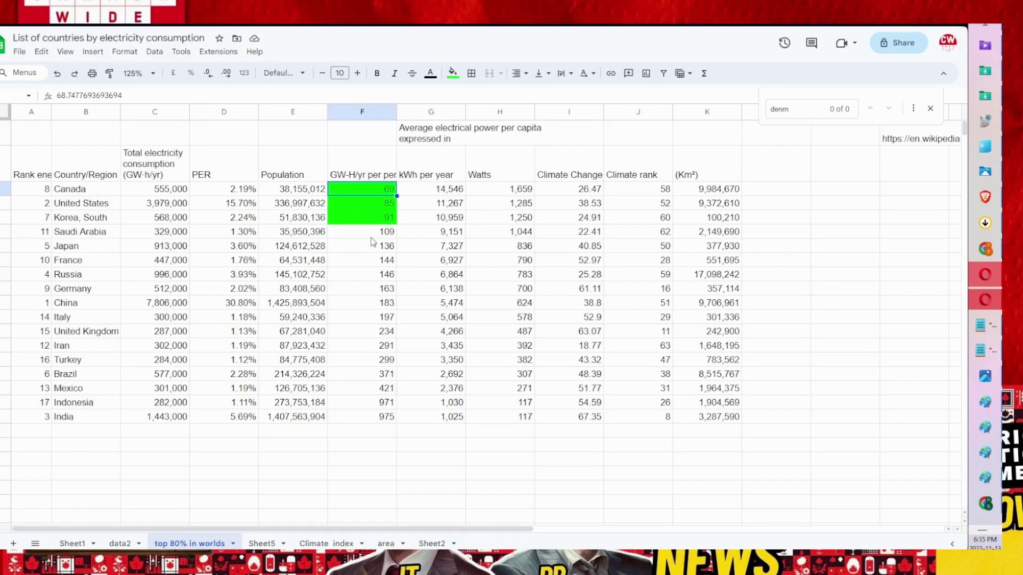
pyautogui.moveTo(384, 403); pyautogui.dragTo(380, 415)
pyautogui.click(372, 434)
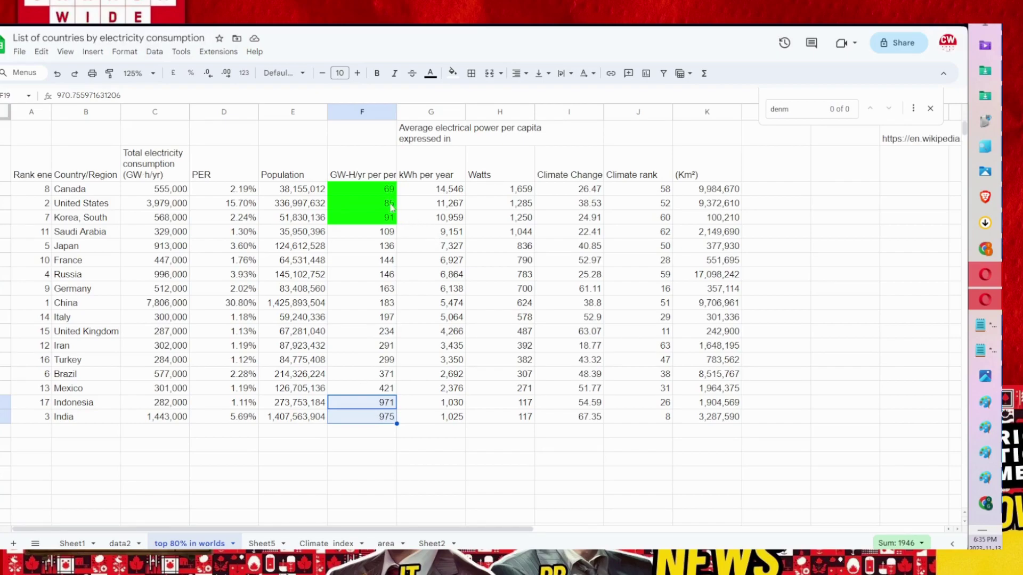
pyautogui.click(365, 190)
pyautogui.click(367, 205)
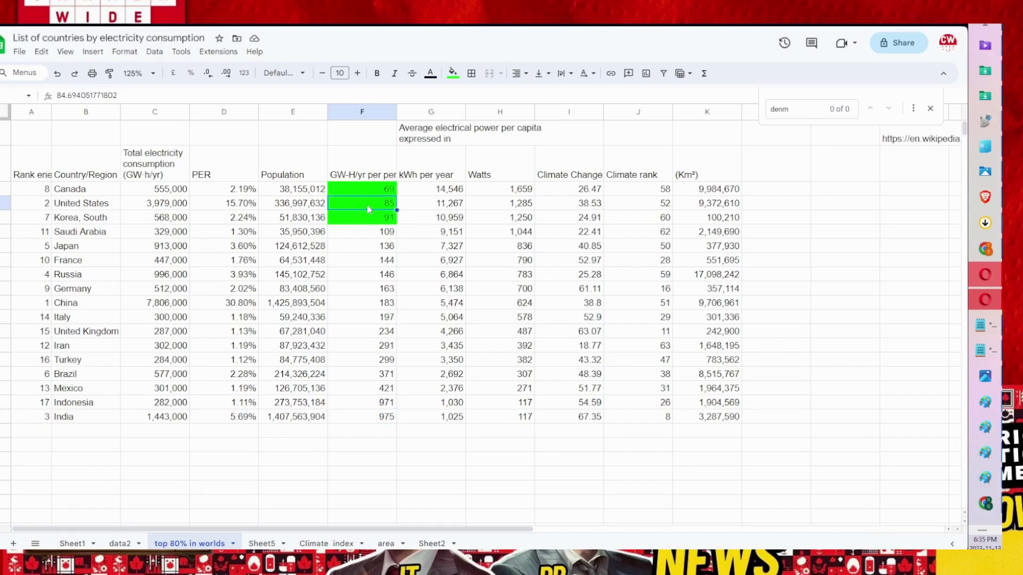
pyautogui.click(376, 219)
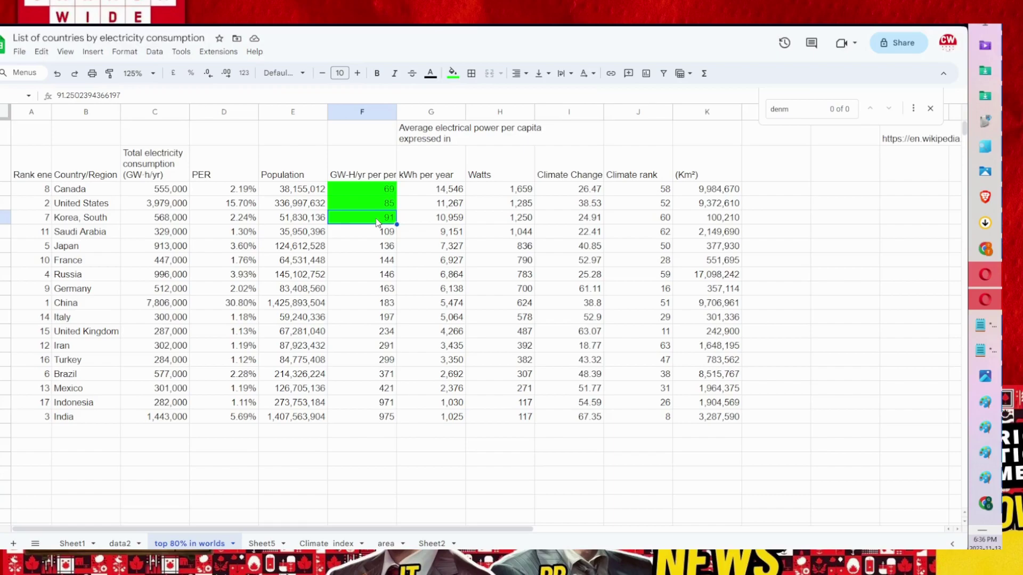
# Step: Examine the climate rank and land area columns, and all of South Korea's figures
pyautogui.moveTo(601, 179); pyautogui.dragTo(616, 408)
pyautogui.moveTo(709, 165); pyautogui.dragTo(702, 421)
pyautogui.moveTo(713, 217); pyautogui.dragTo(16, 222)
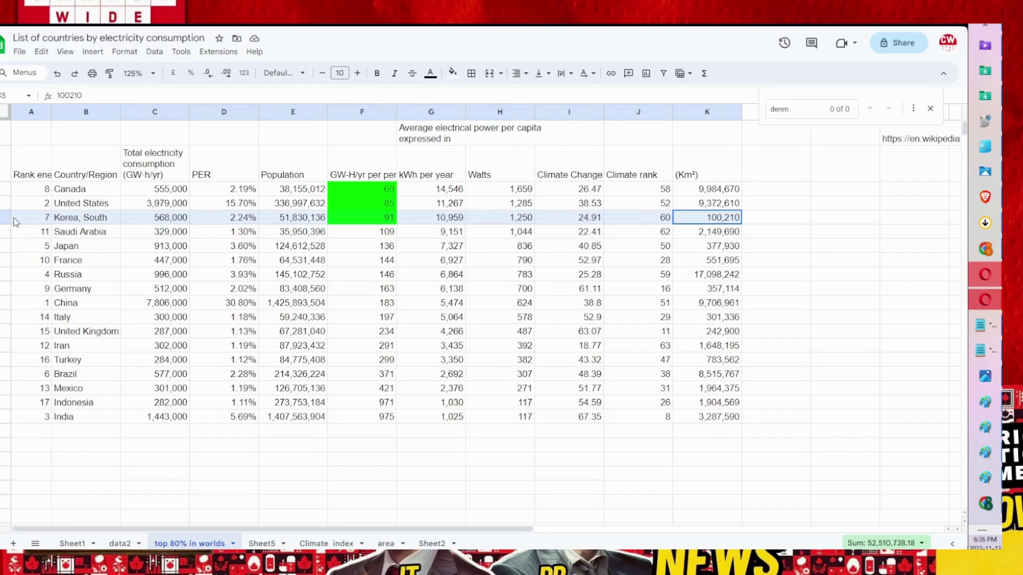
pyautogui.moveTo(16, 223); pyautogui.dragTo(15, 223)
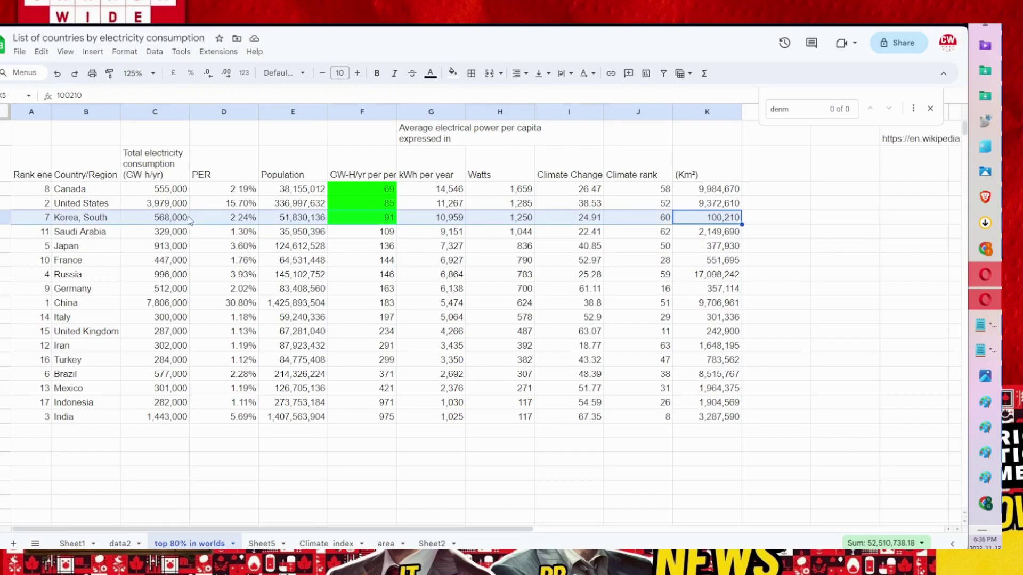
pyautogui.click(242, 221)
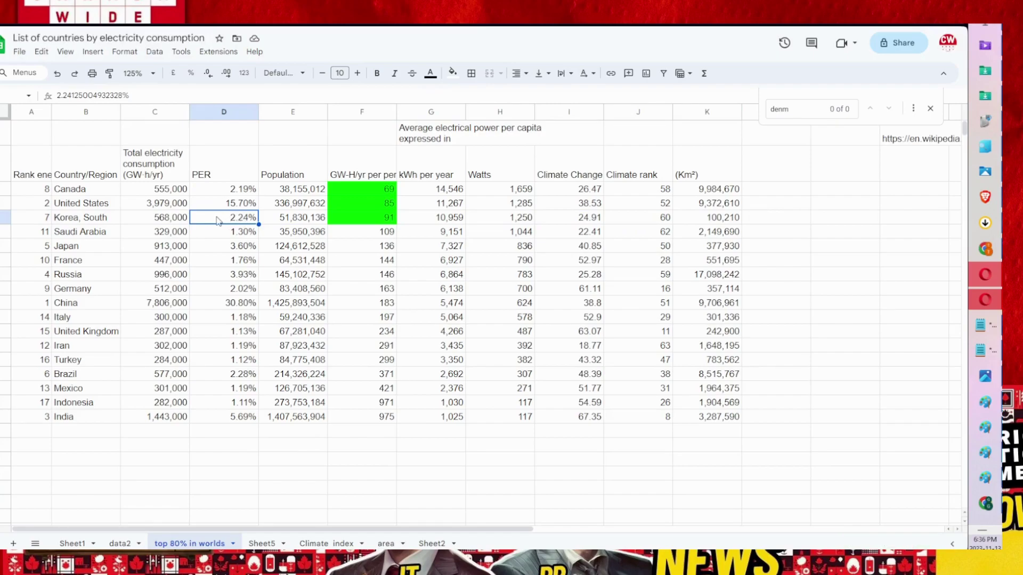
# Step: Fill the South Korea row with yellow, from the energy rank through the empty cell after the land area
pyautogui.moveTo(757, 222); pyautogui.dragTo(48, 221)
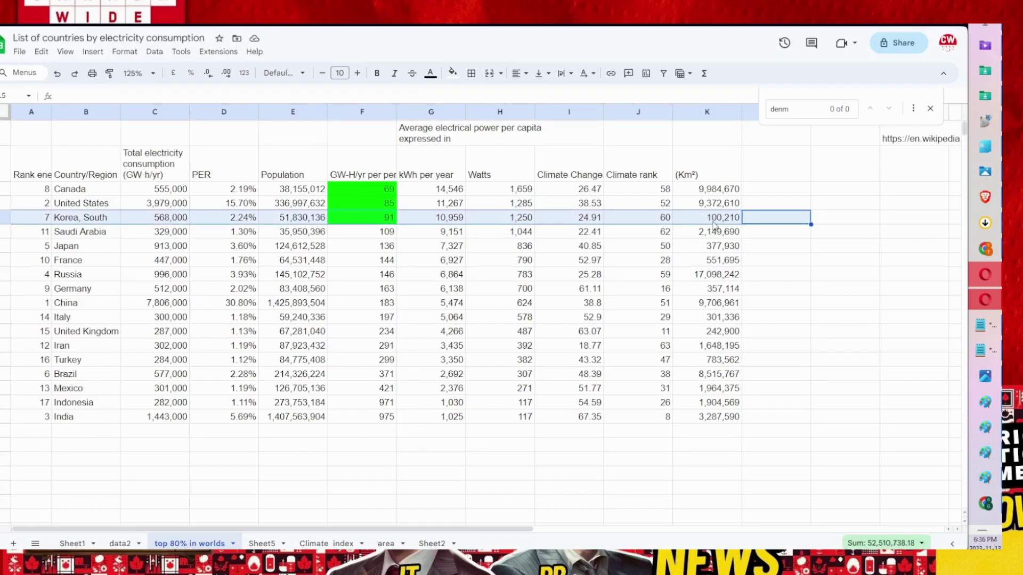
pyautogui.click(452, 73)
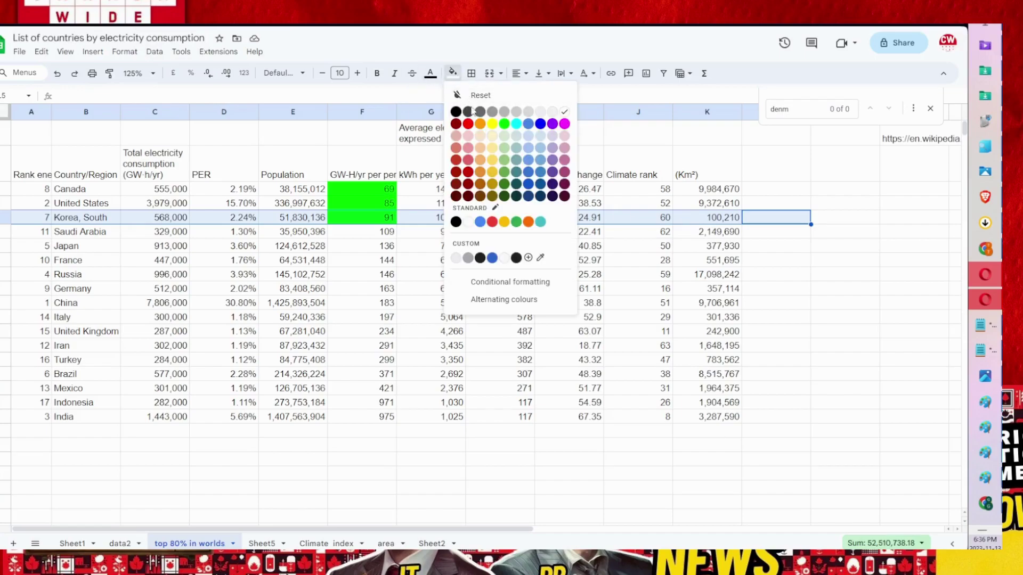
pyautogui.click(493, 124)
# Step: Fill the entire Canada row with yellow
pyautogui.click(7, 192)
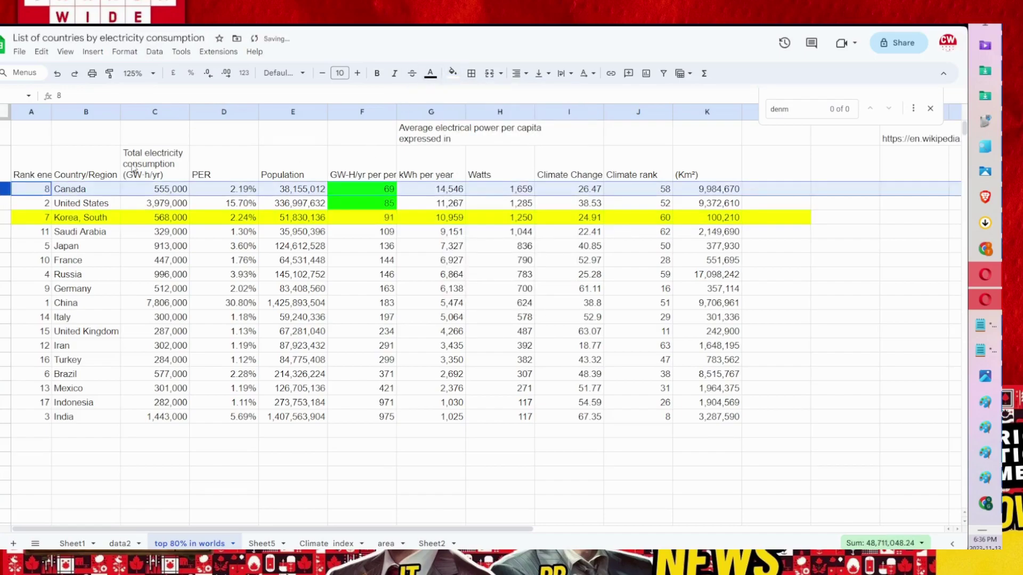
pyautogui.click(452, 73)
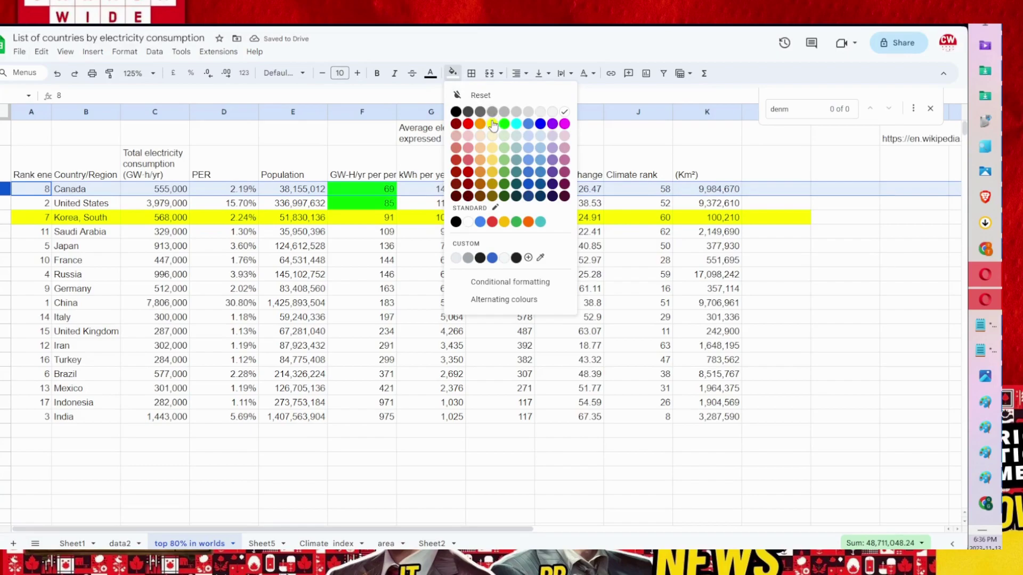
pyautogui.click(492, 123)
# Step: Compare the GW-H/yr per person values of Canada and South Korea, and check South Korea's land area and population
pyautogui.click(244, 191)
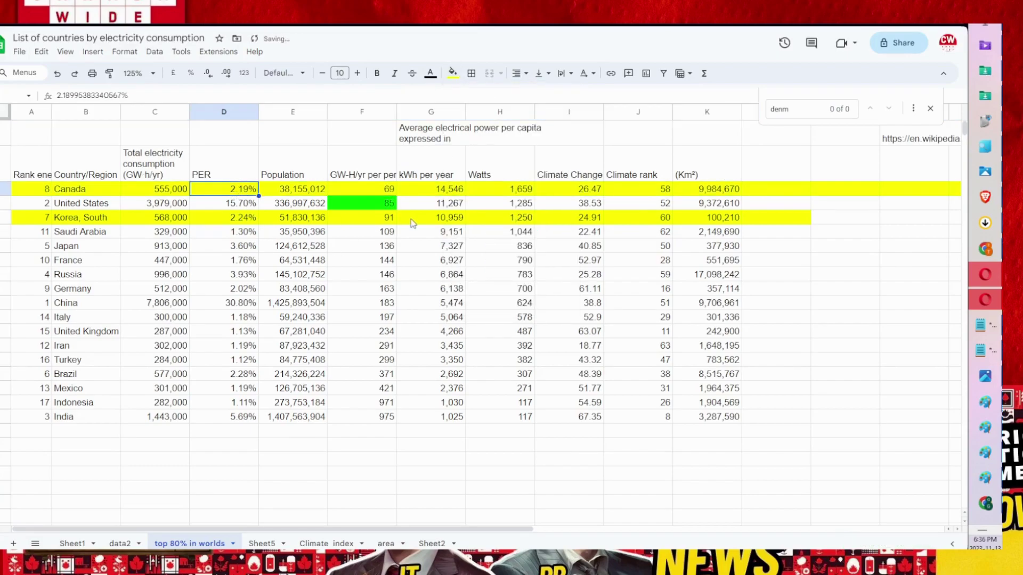
pyautogui.click(372, 189)
pyautogui.click(373, 220)
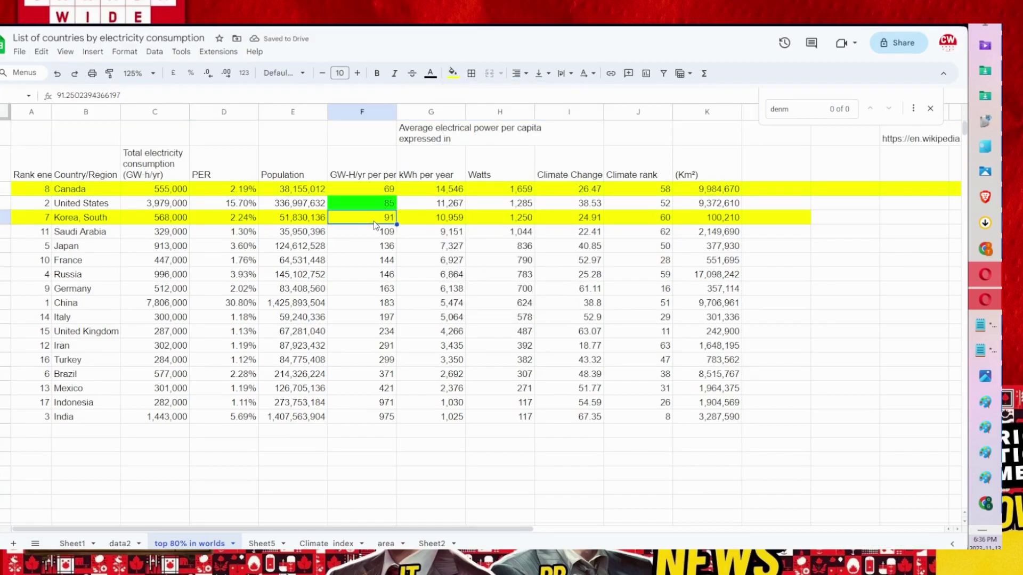
pyautogui.click(713, 218)
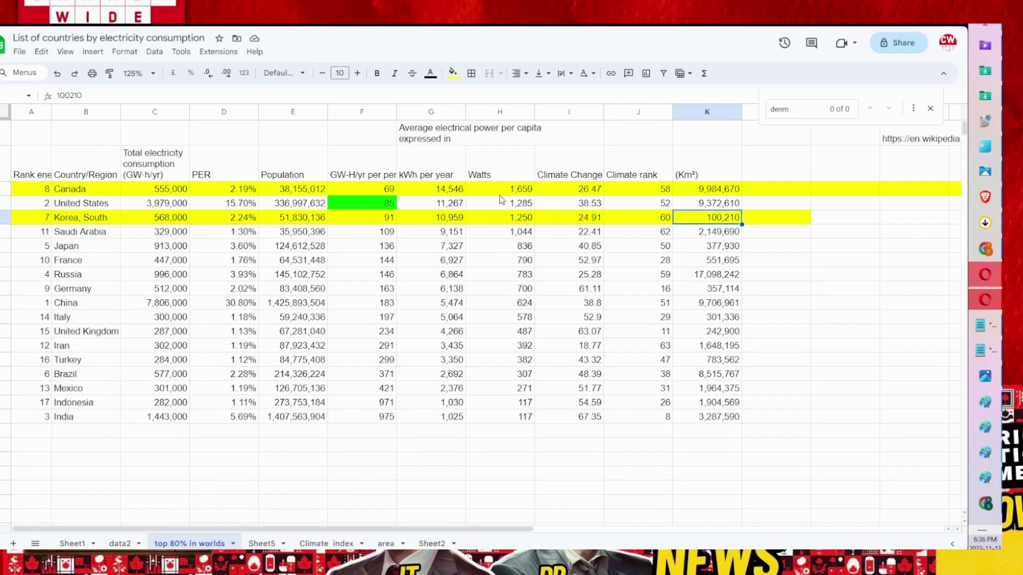
pyautogui.click(387, 222)
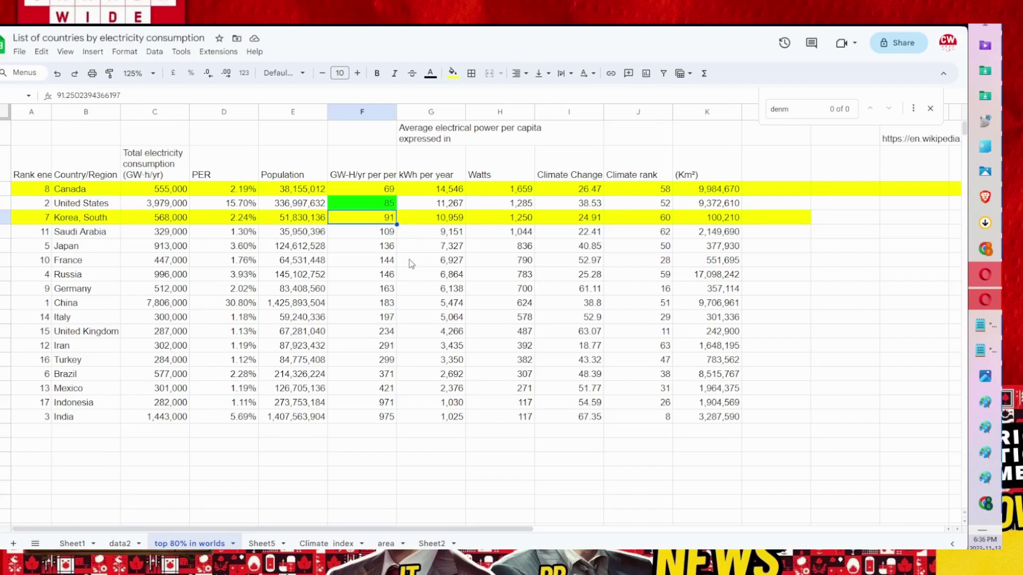
pyautogui.click(710, 220)
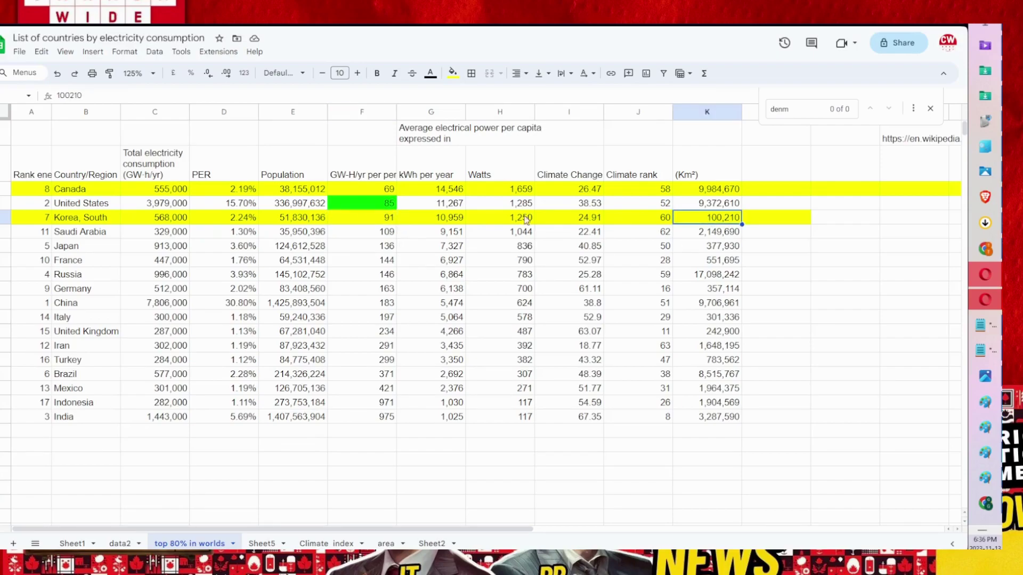
pyautogui.click(301, 219)
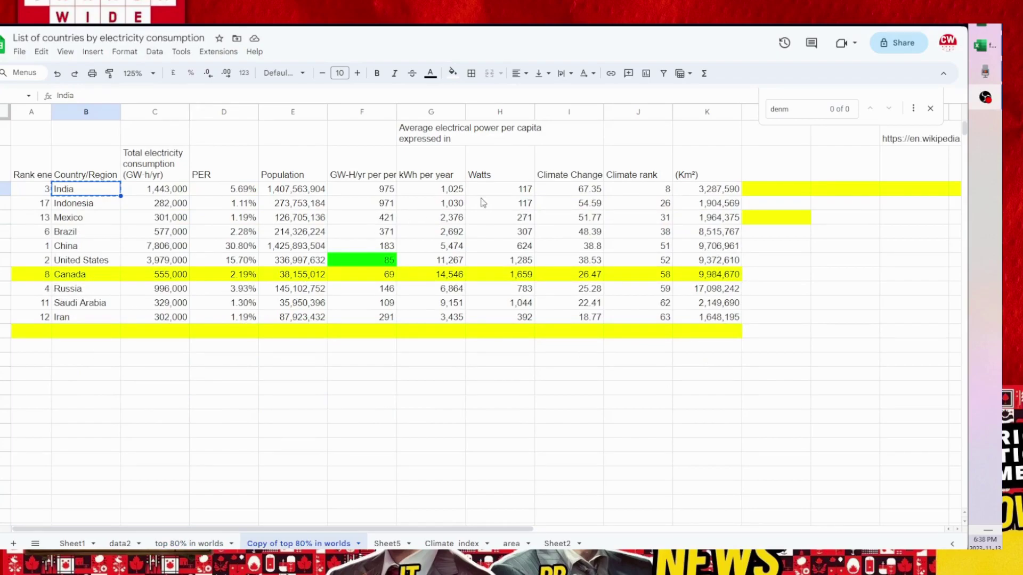
# Step: Check India's climate rank and fill Canada's climate rank cell with cyan in the copy of the top 80% sheet
pyautogui.click(627, 191)
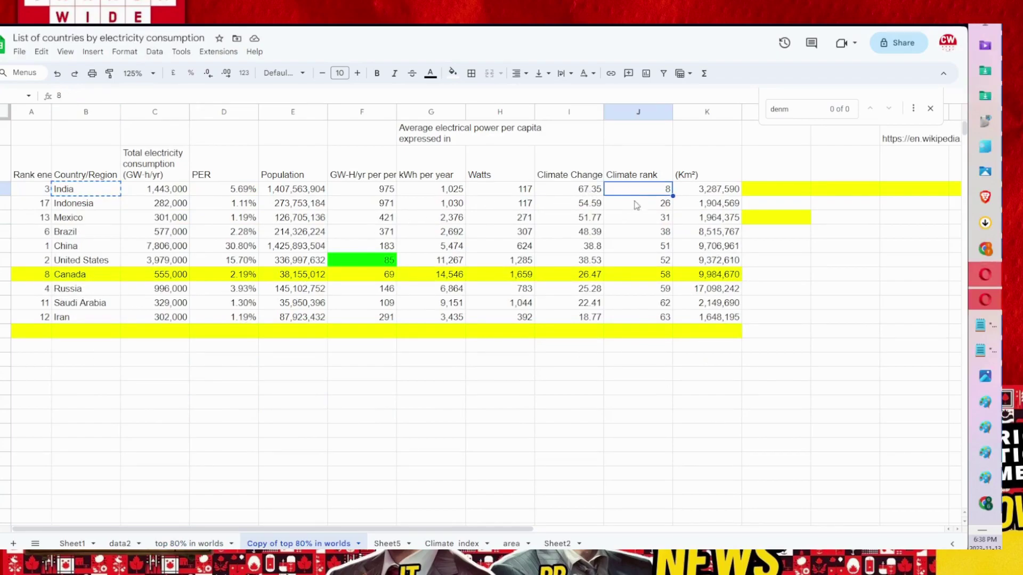
pyautogui.click(648, 273)
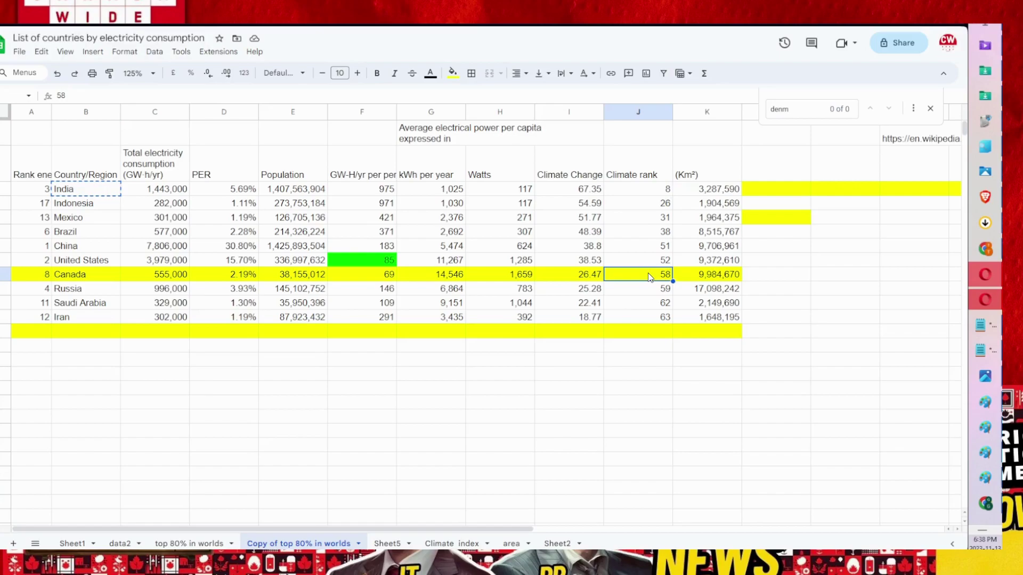
pyautogui.click(452, 73)
pyautogui.click(516, 126)
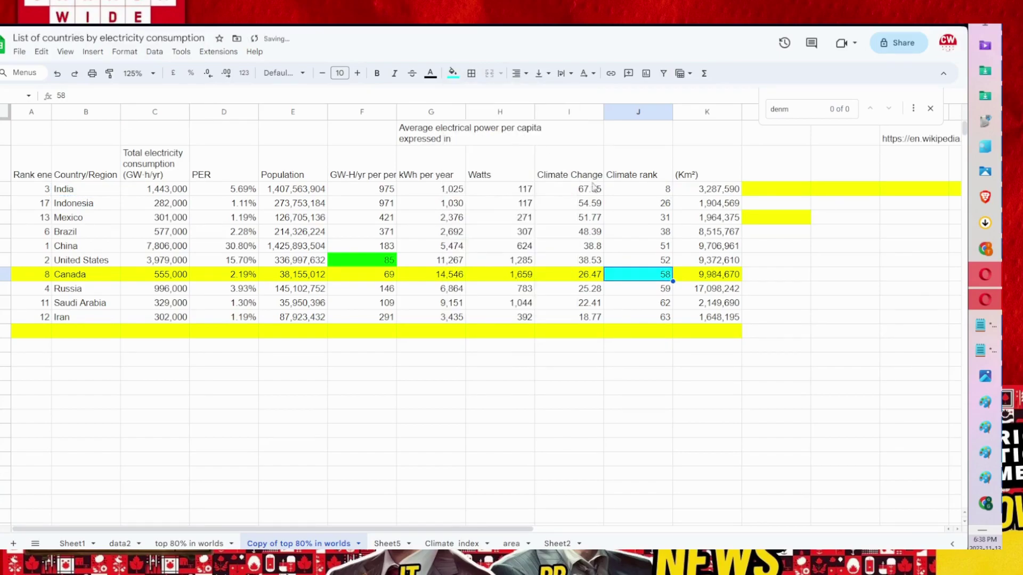
# Step: Check India's share of total consumption and fill its climate rank cell with cyan
pyautogui.click(639, 192)
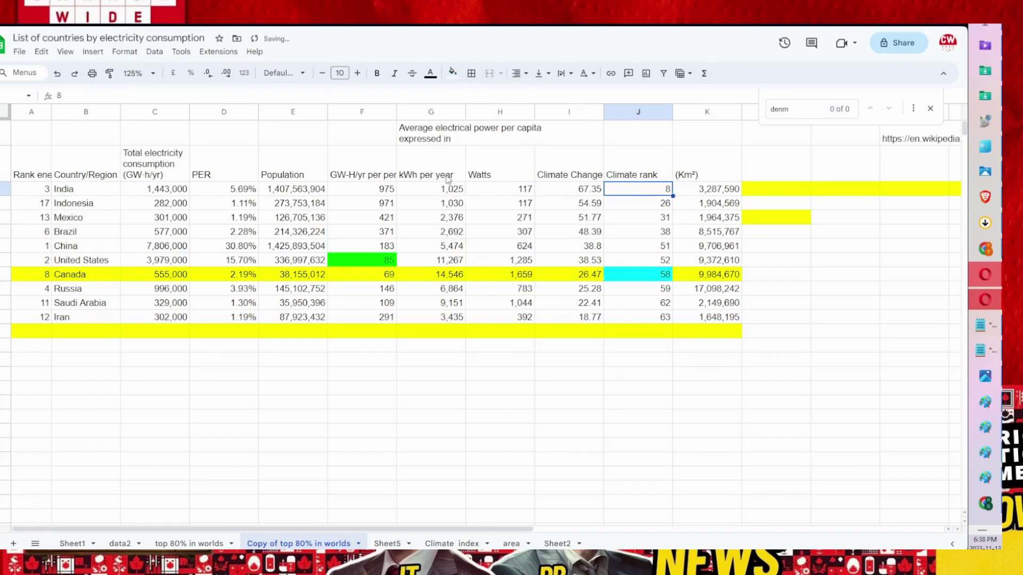
pyautogui.click(232, 193)
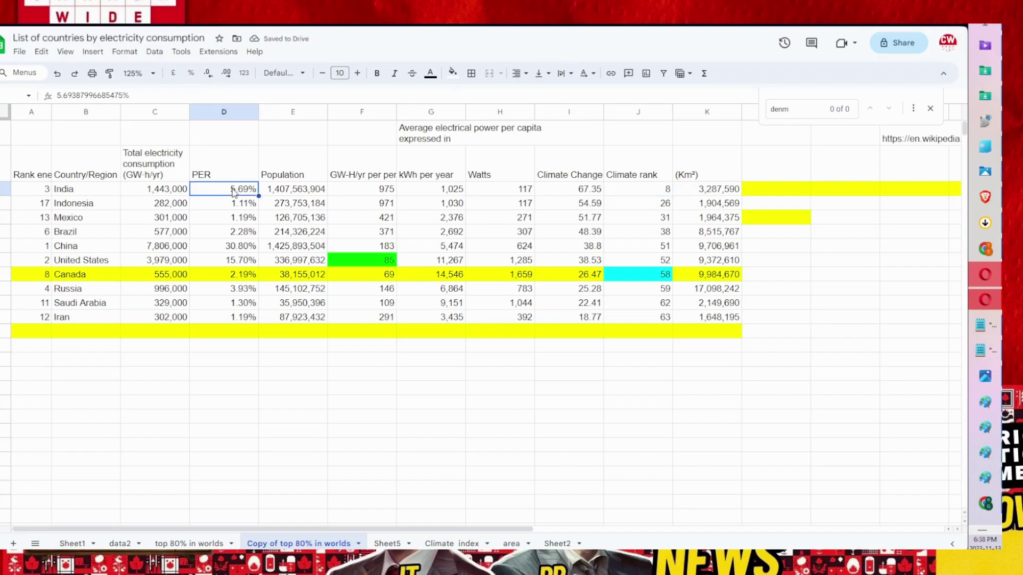
pyautogui.click(656, 193)
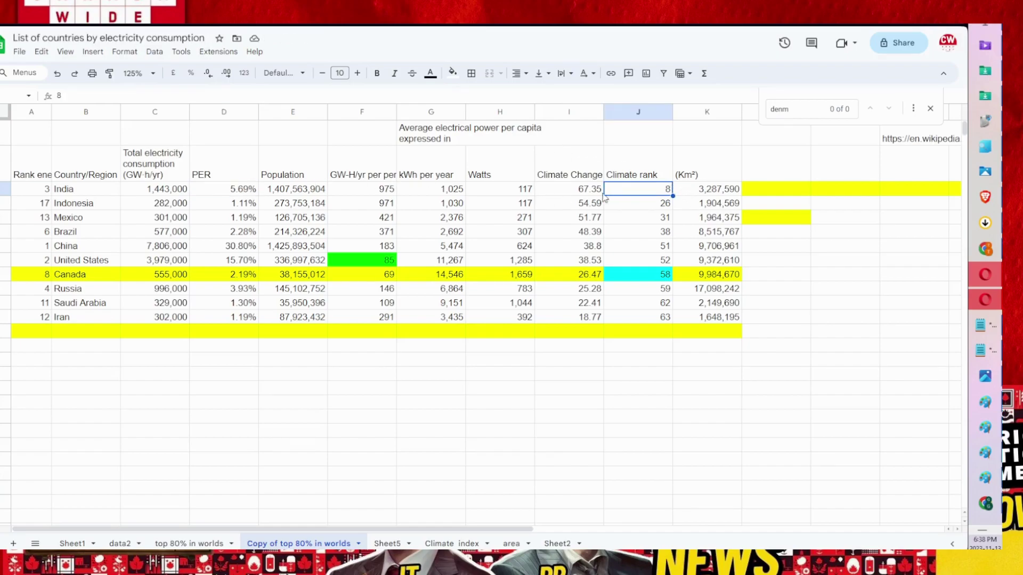
pyautogui.click(156, 52)
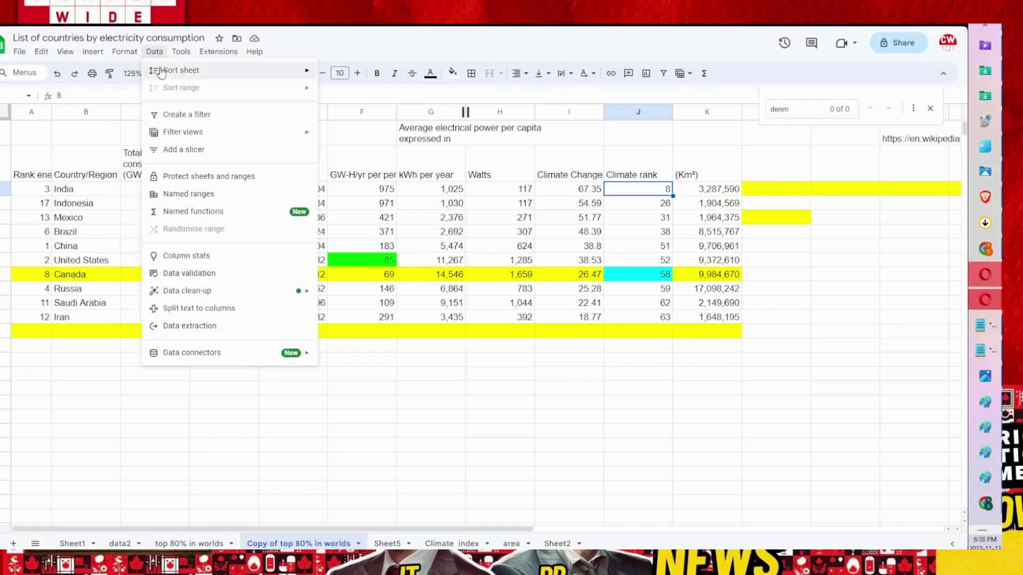
pyautogui.click(453, 72)
pyautogui.click(516, 124)
pyautogui.click(688, 263)
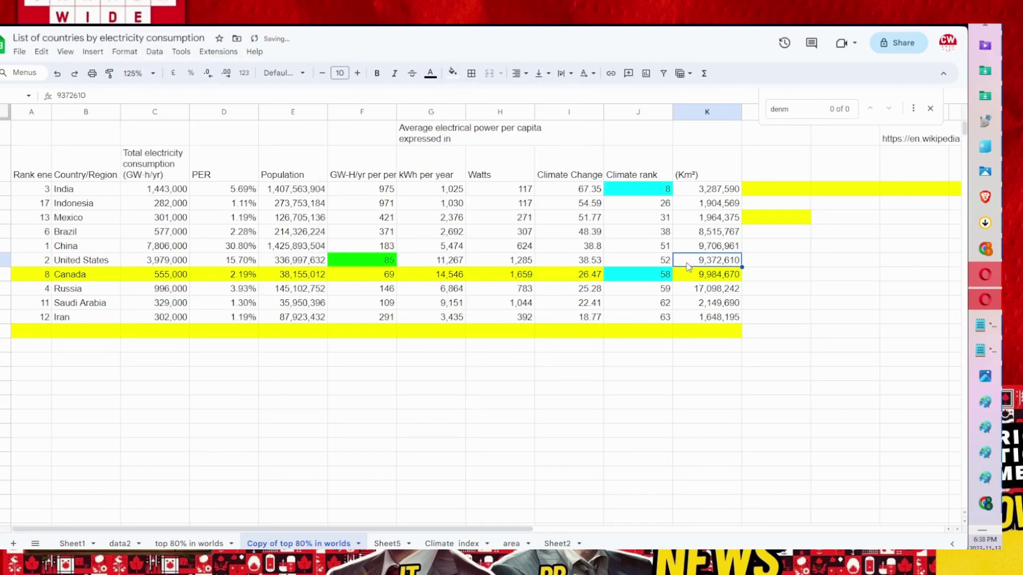
# Step: Compare the consumption percentages of Canada and India, and select the land areas from India through Iran
pyautogui.click(244, 275)
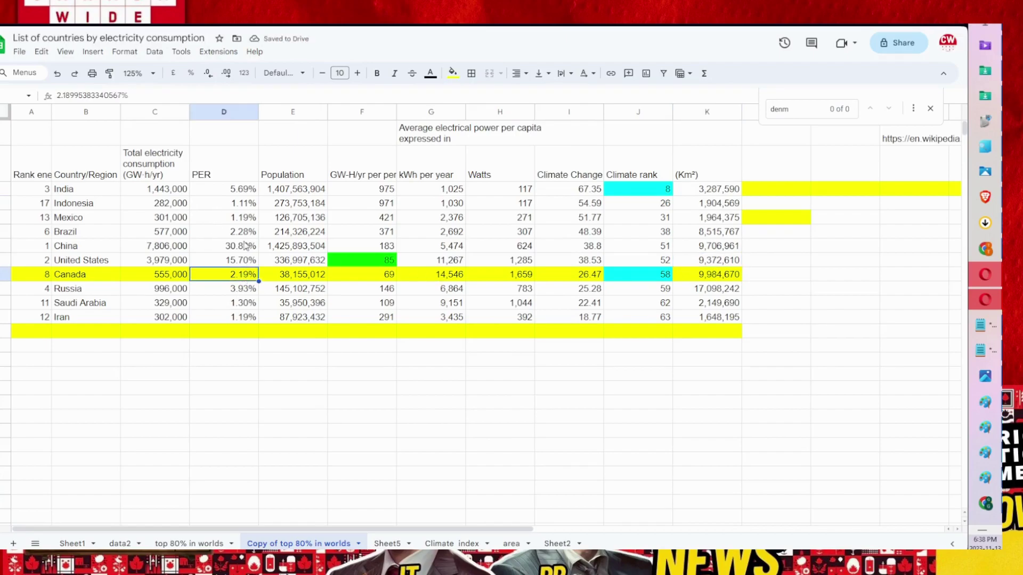
pyautogui.click(242, 190)
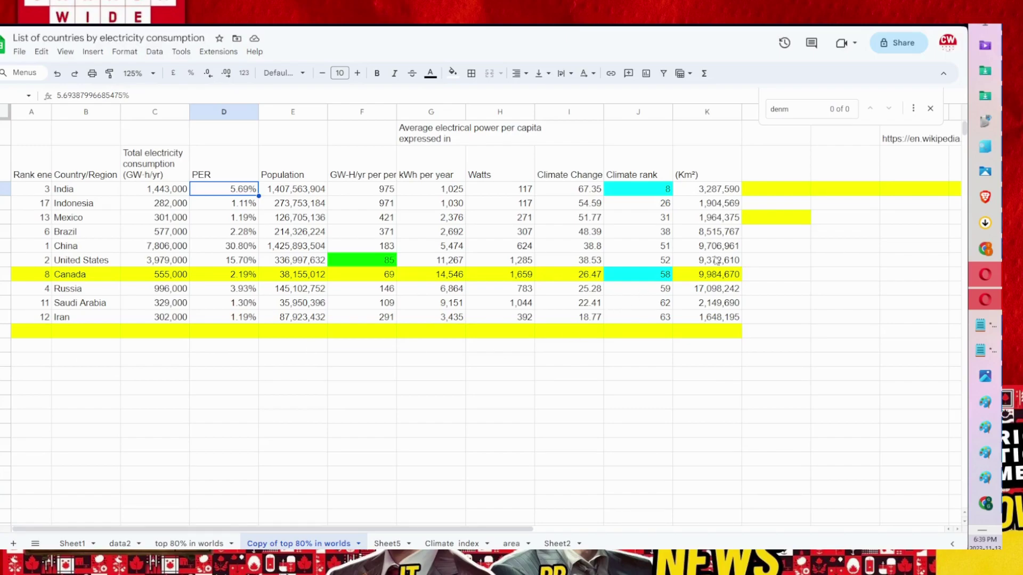
pyautogui.moveTo(721, 189); pyautogui.dragTo(710, 318)
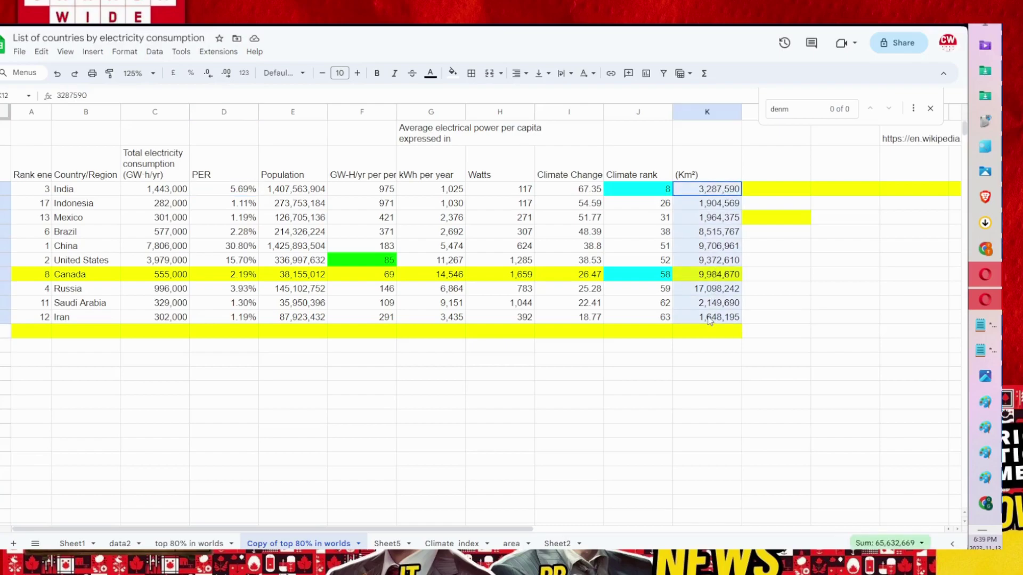